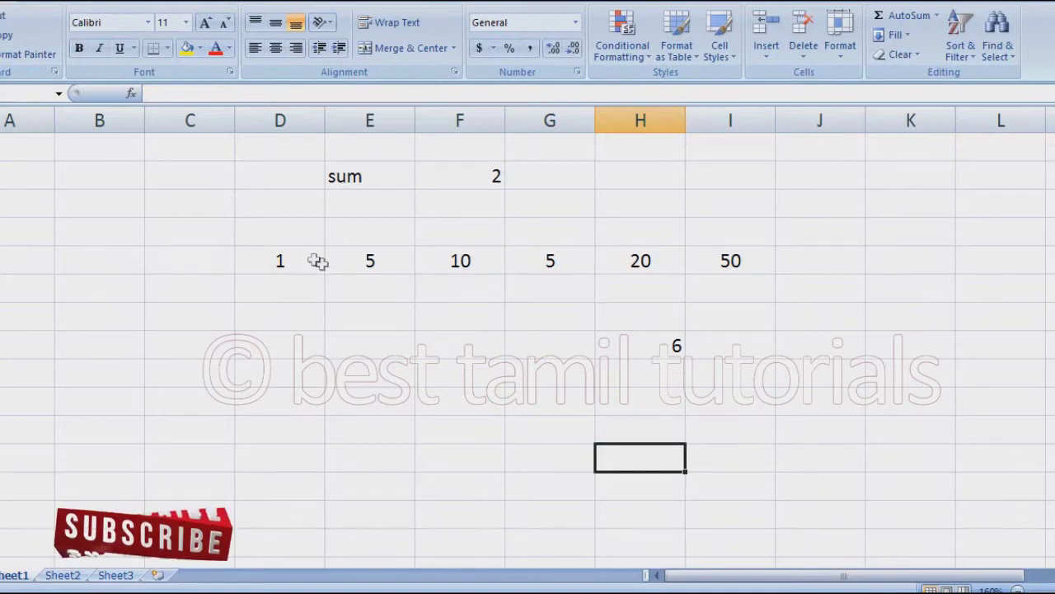
- Check the values in D5:I5, then set the sum count in F2 to 1 and then 2
drag(318, 262, 701, 260)
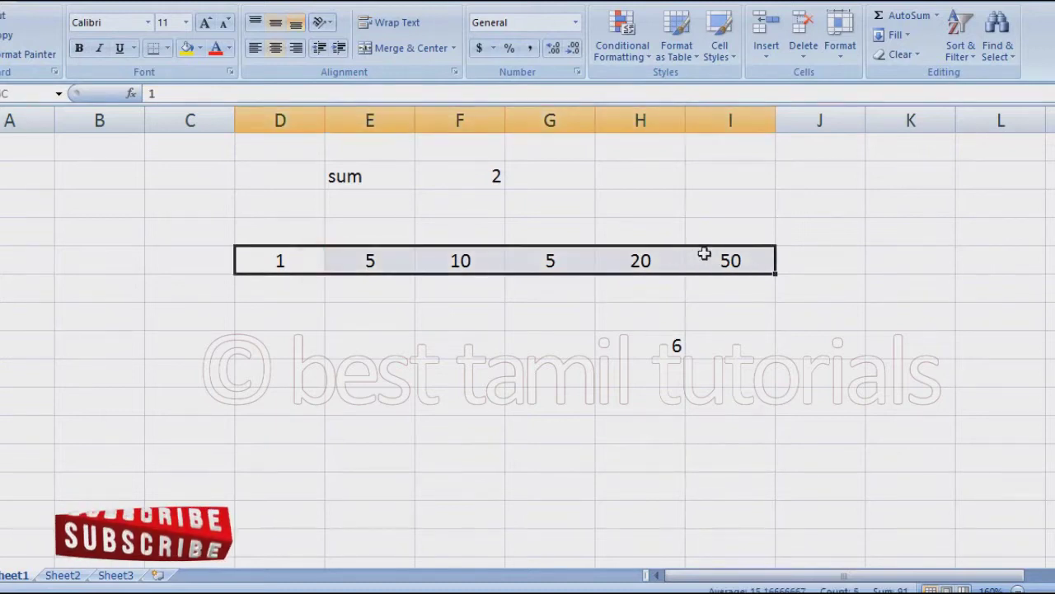
click(398, 321)
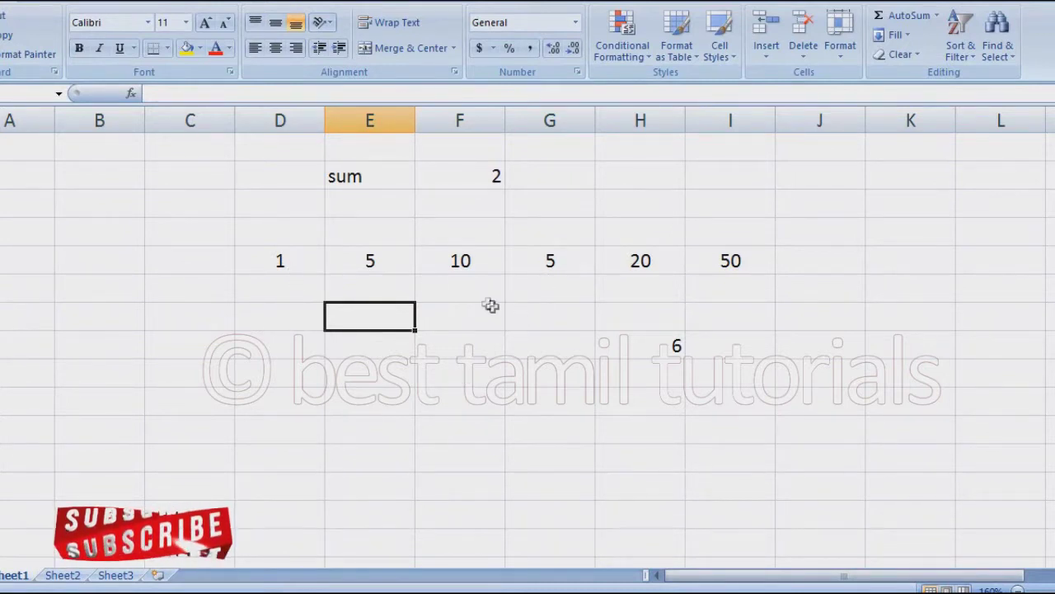
click(494, 173)
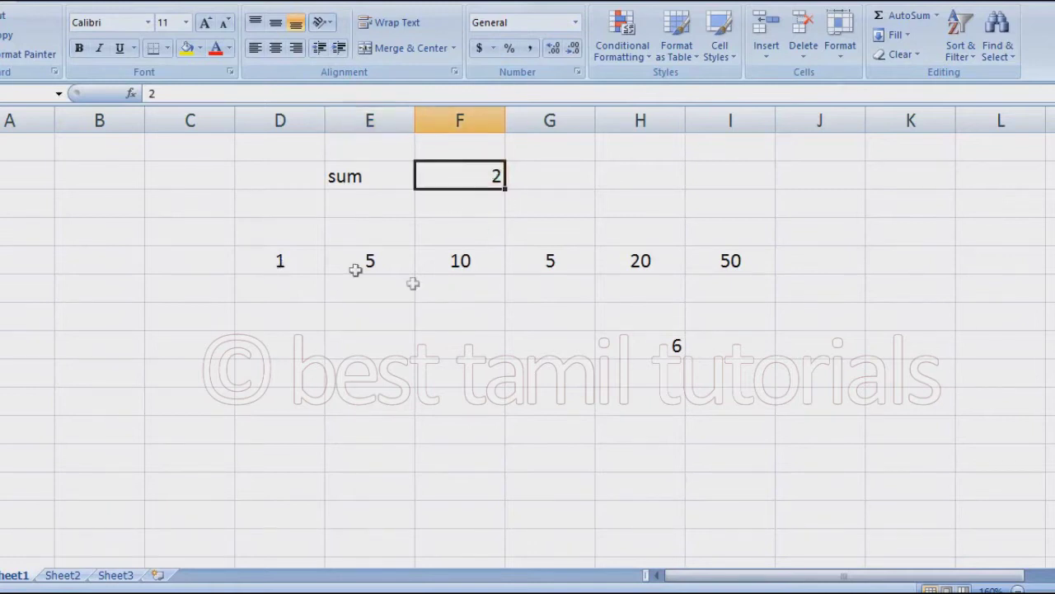
text(1)
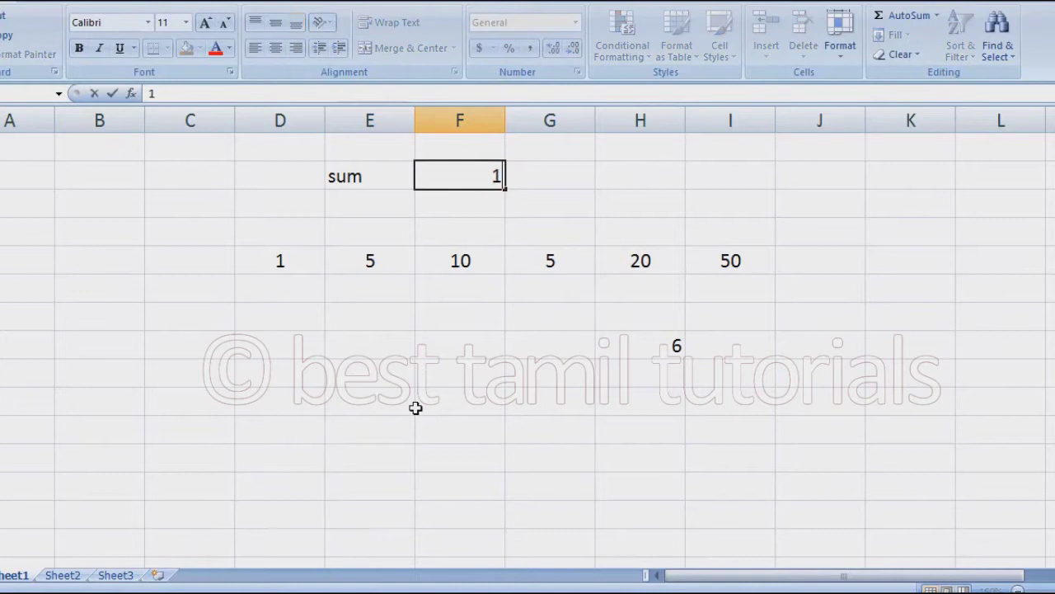
key(Return)
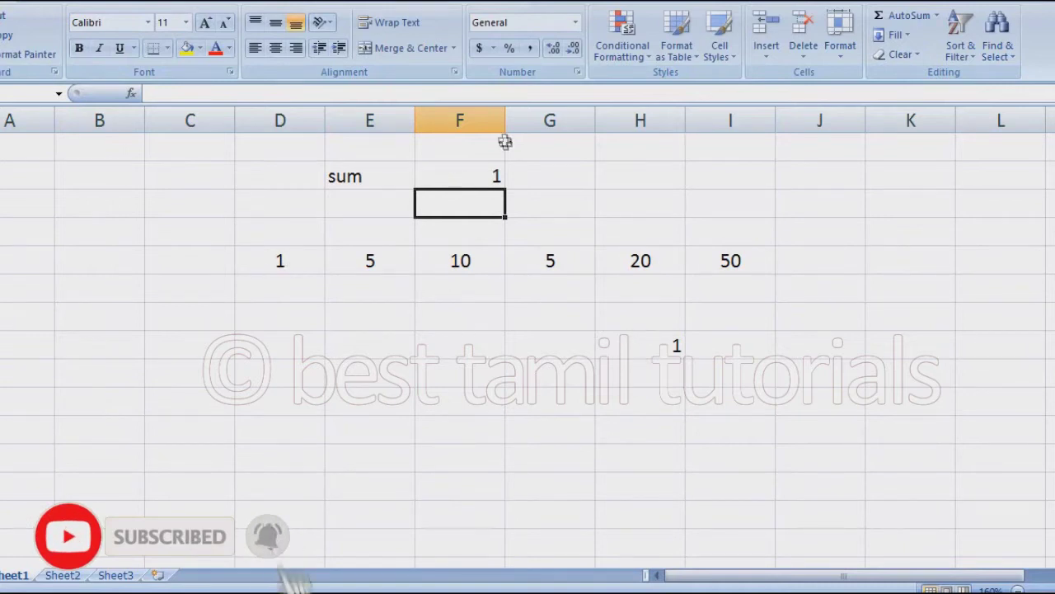
click(429, 173)
text(2)
key(Return)
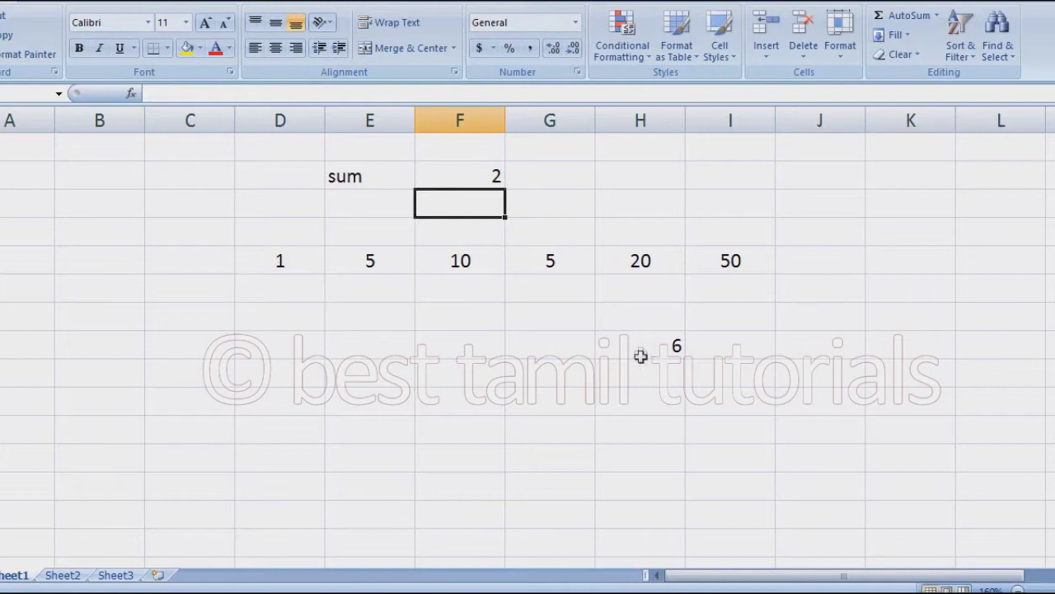
- Raise the sum count to 3 and then 4, so the first four values total 21
click(487, 170)
text(3)
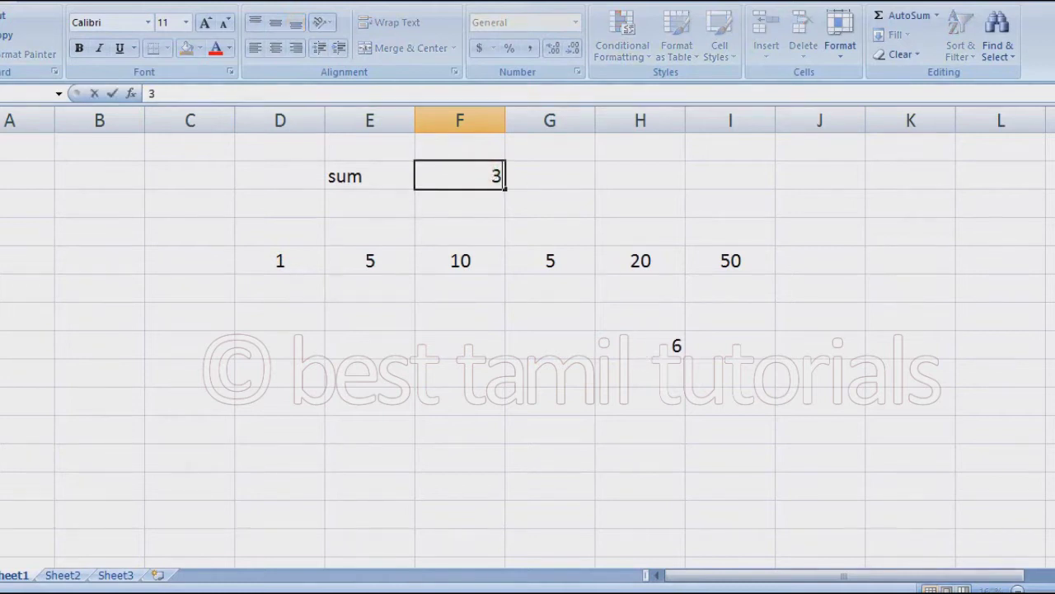
key(Return)
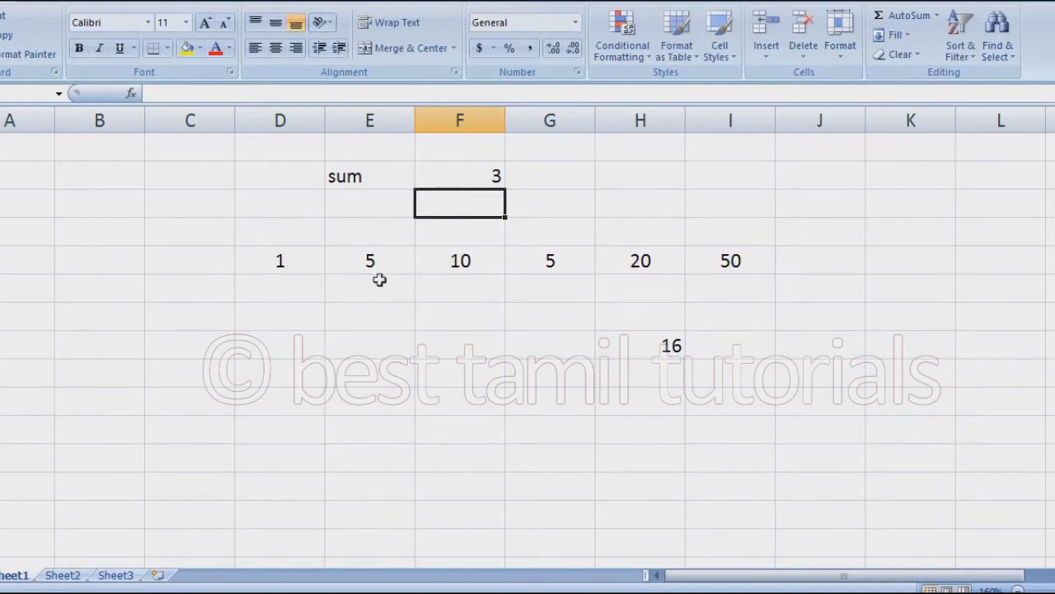
click(487, 175)
text(4)
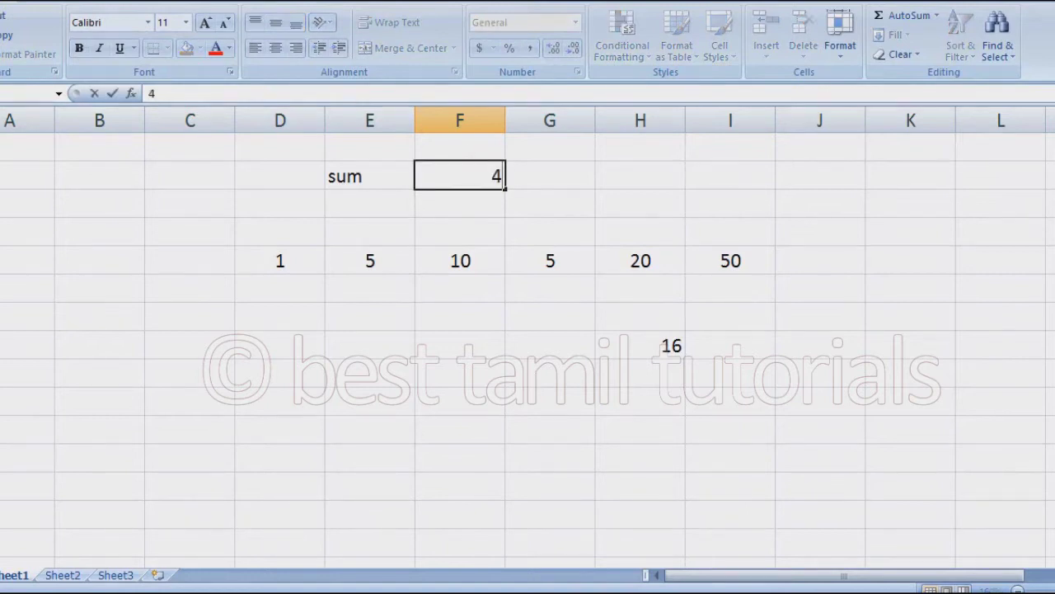
key(Return)
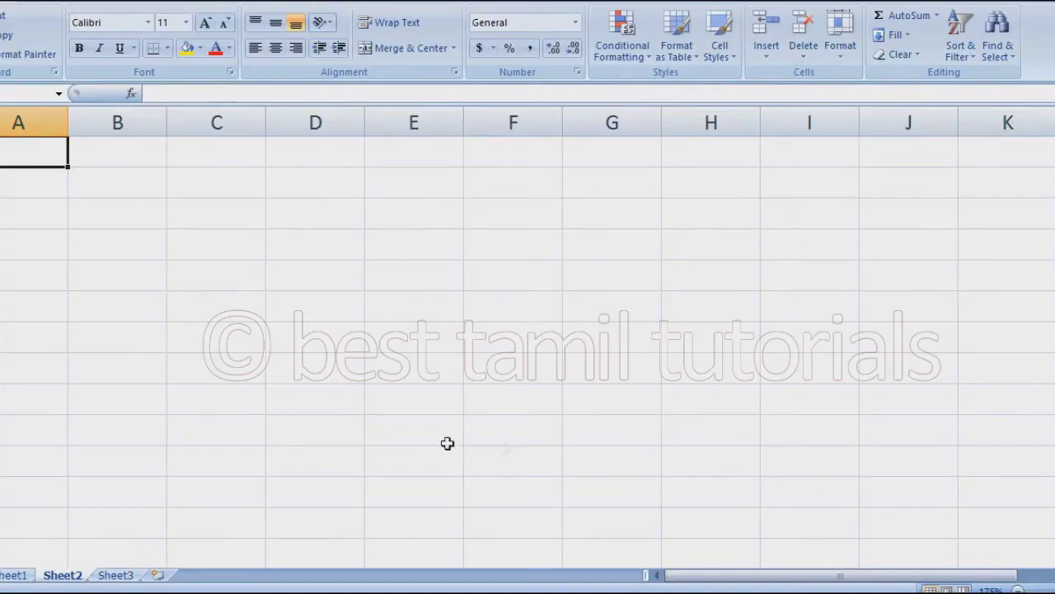
- Label E3 'INPUT', fill F3 yellow and put All Borders around the INPUT cells
click(398, 214)
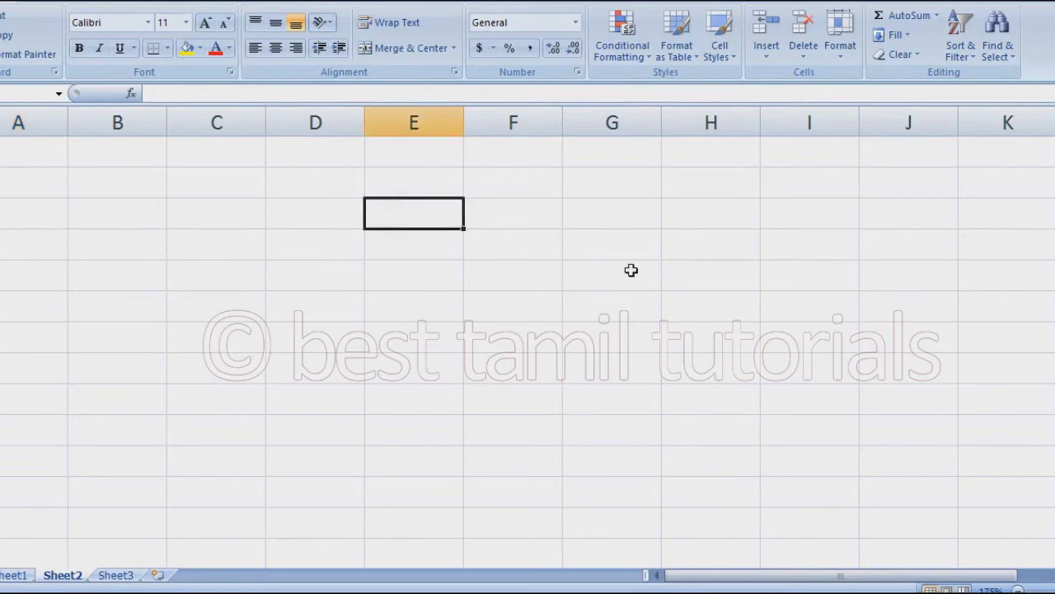
text(INPUT)
key(Tab)
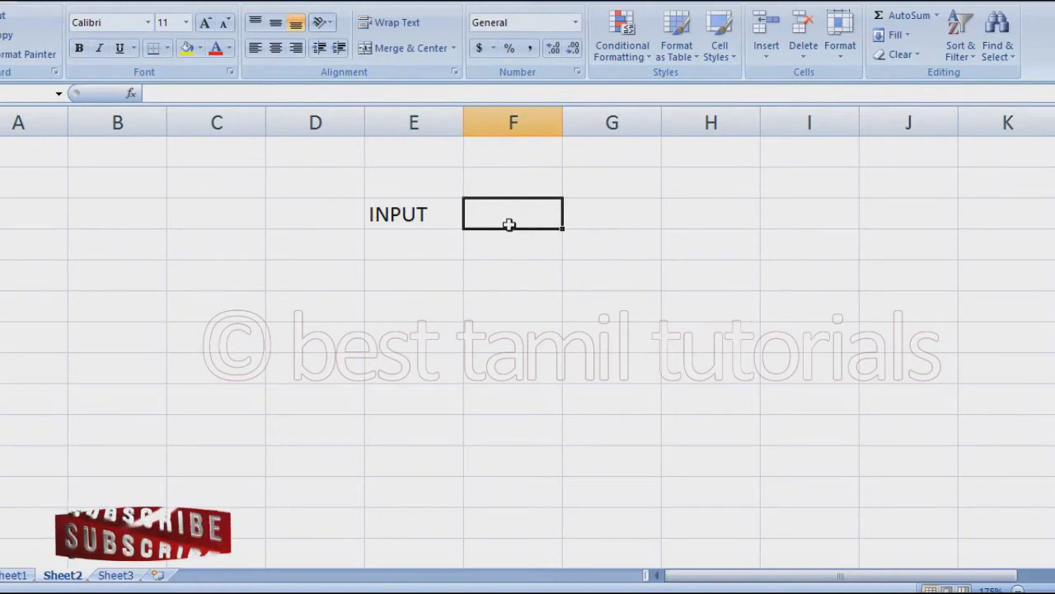
click(187, 47)
click(605, 298)
click(509, 222)
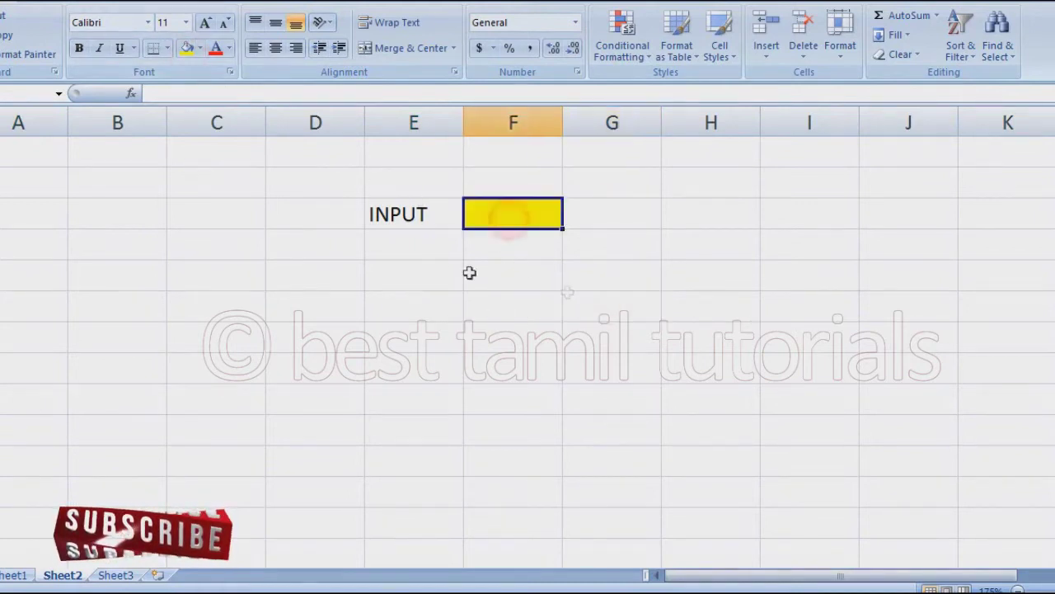
- Enter 10, 20, 30 through 100 across B5:K5
click(116, 306)
text(10)
key(Tab)
text(20)
key(Tab)
text(30)
key(Tab)
text(40)
key(Tab)
text(50)
key(Tab)
text(60)
key(Tab)
text(70)
key(Tab)
text(80)
key(Tab)
text(90)
key(Tab)
text(100)
key(Tab)
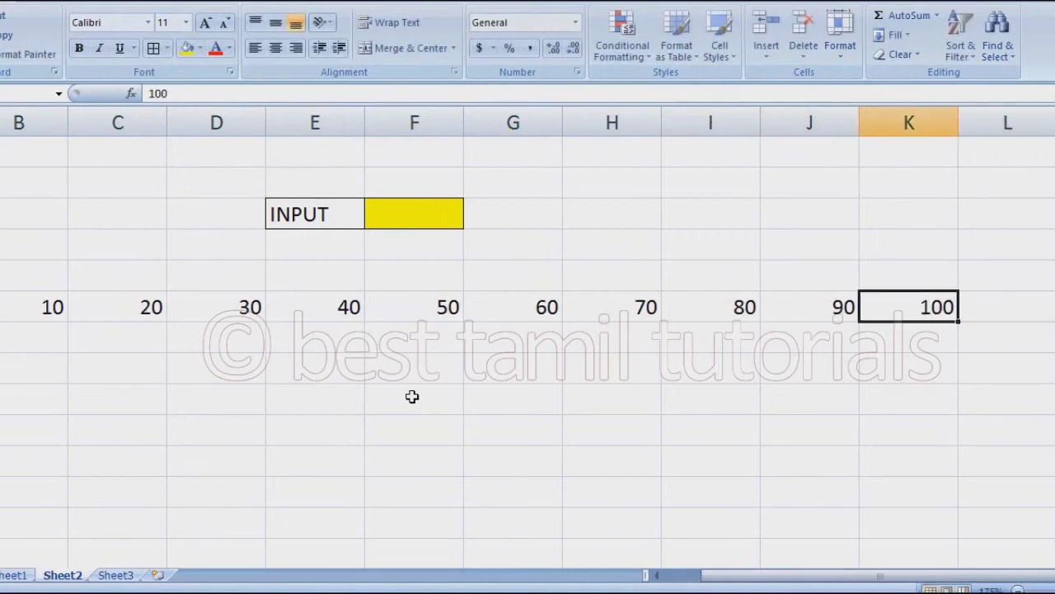
key(Left)
key(Left)
key(Left)
key(Left)
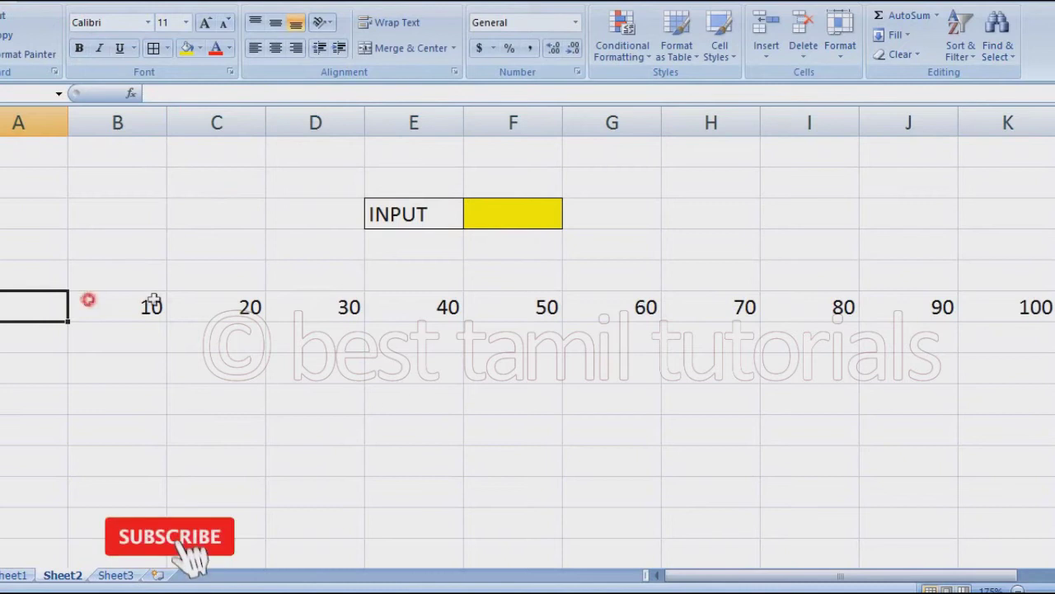
- Center the values 10 through 100 in row 5
drag(88, 303, 997, 303)
click(276, 48)
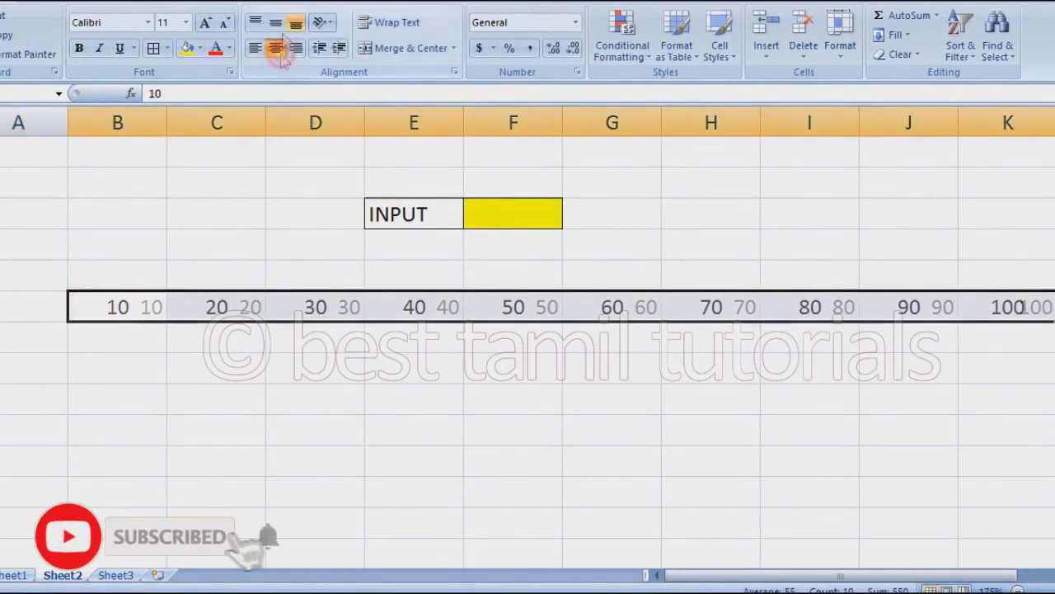
click(486, 432)
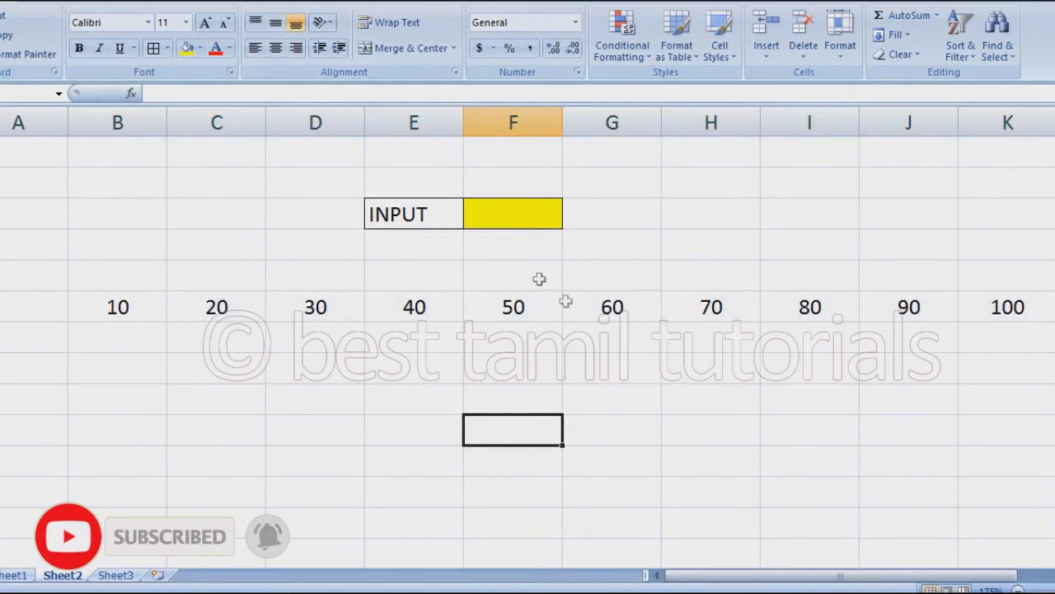
click(516, 223)
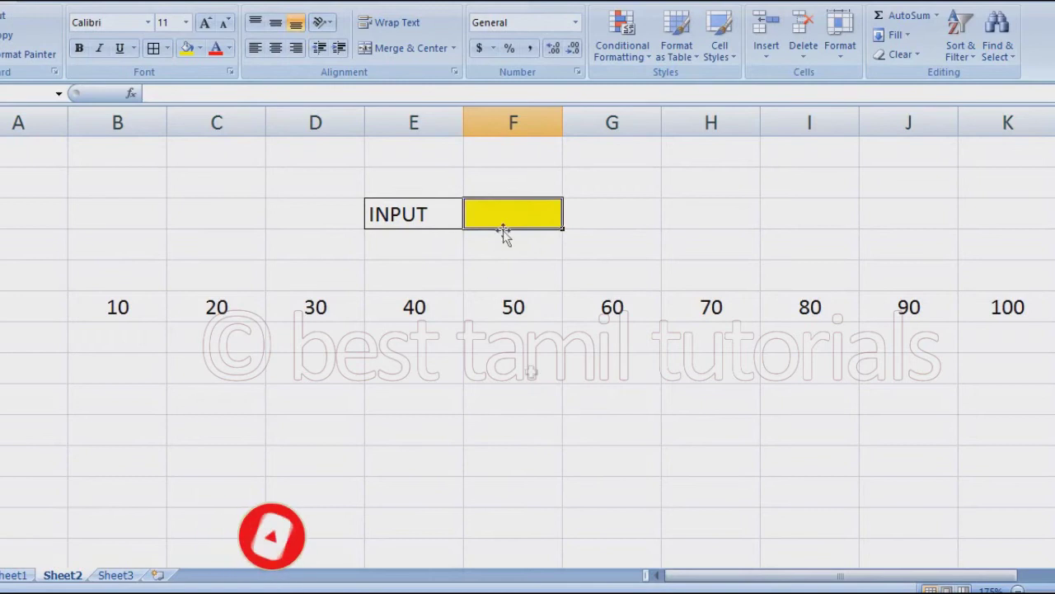
- Fill the result cell in column F, two rows below the values, with blue
click(534, 425)
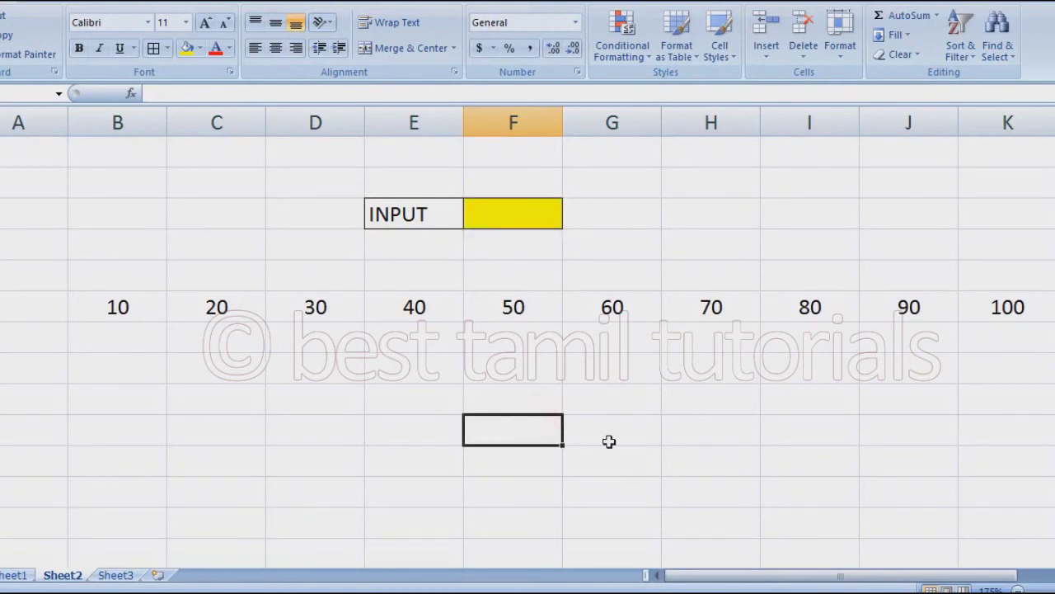
click(200, 48)
click(245, 85)
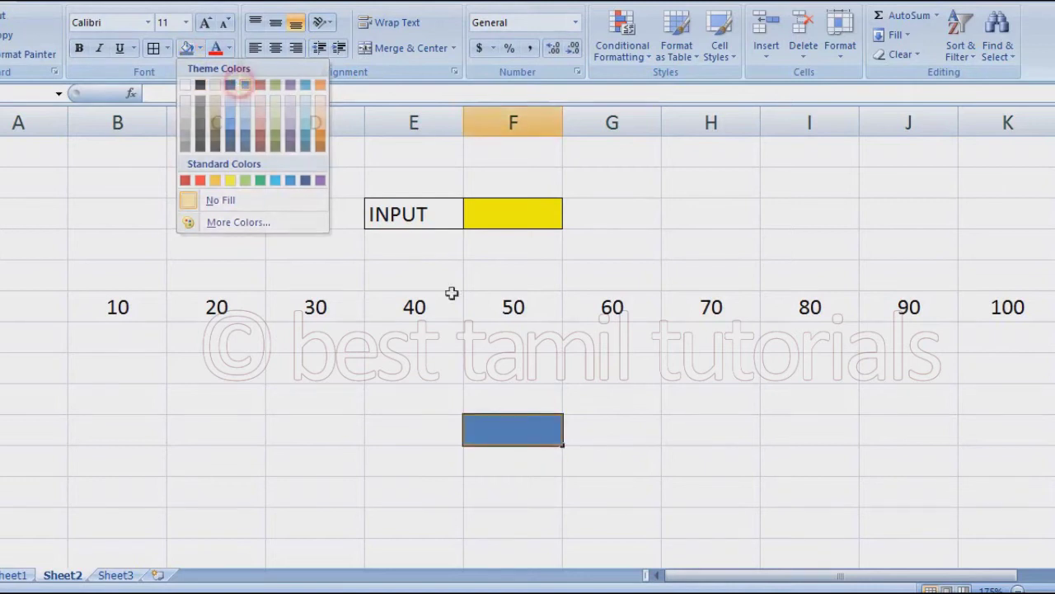
click(637, 427)
click(511, 427)
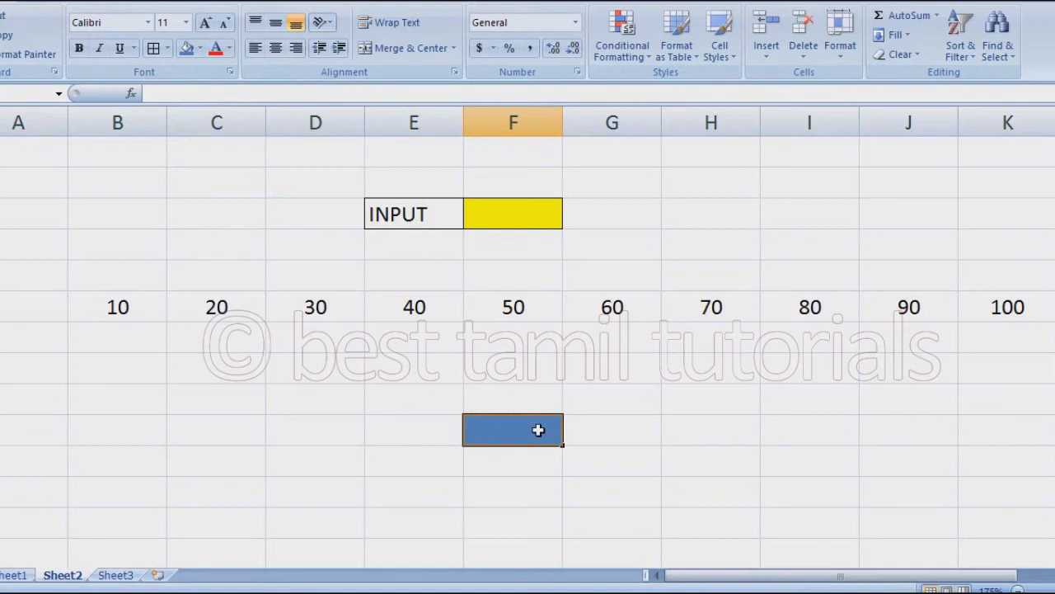
- Begin the blue cell's formula as =SUM(B6:OFFSET
double_click(515, 429)
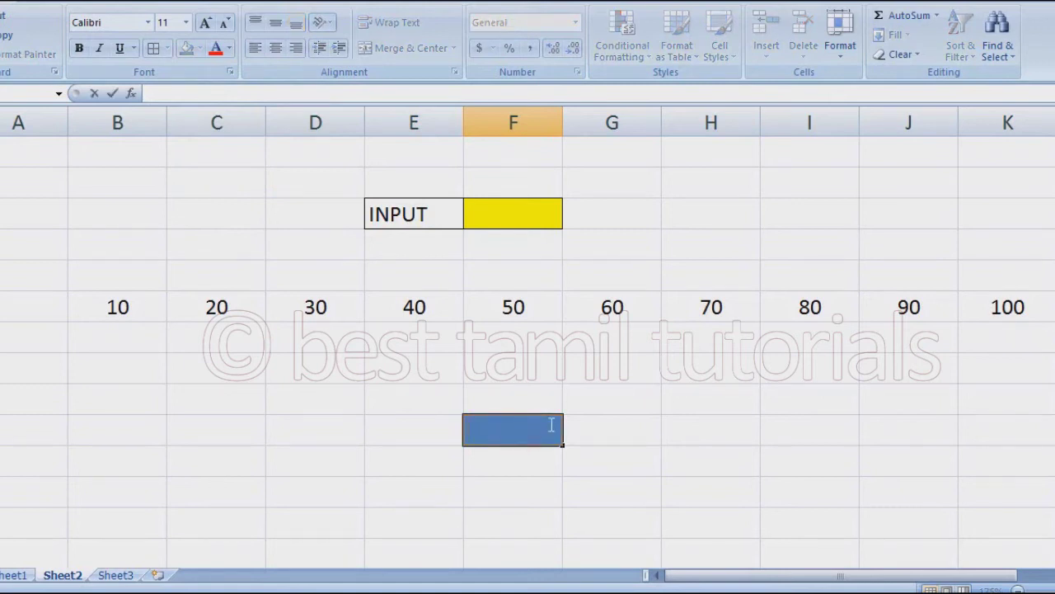
text(=)
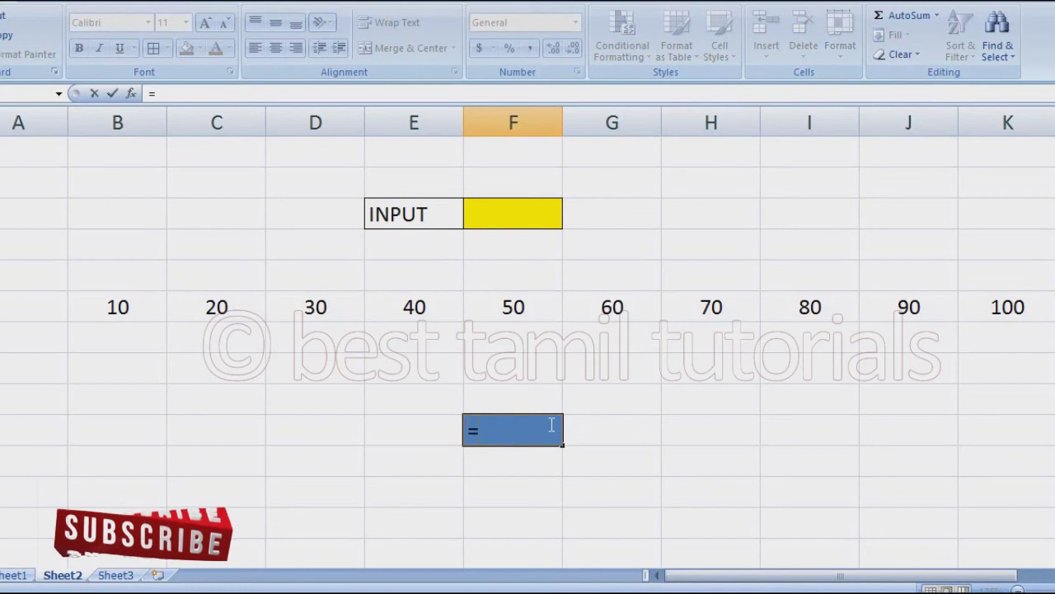
text(SUM)
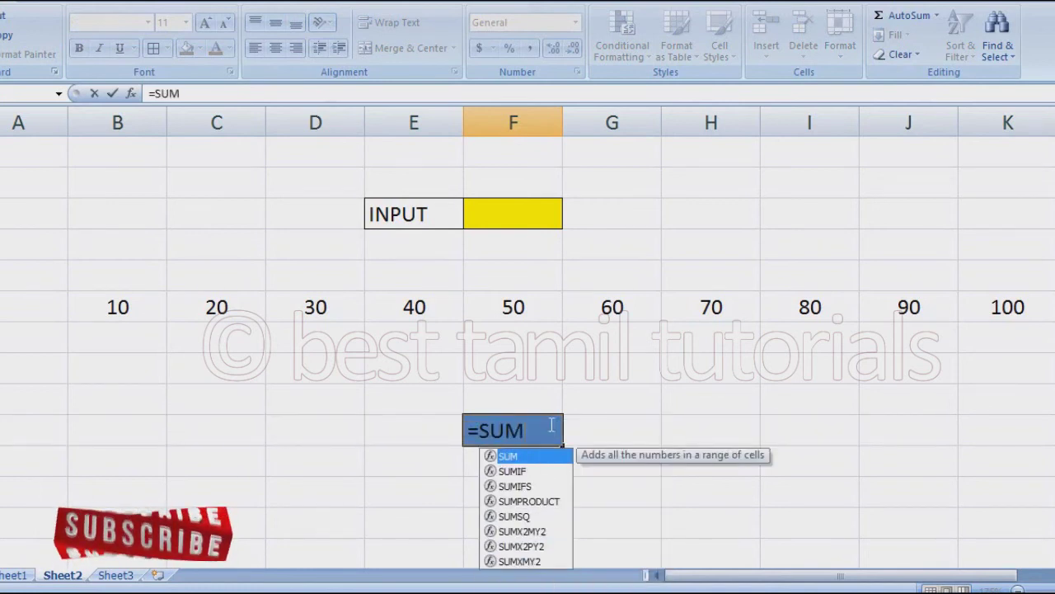
text(()
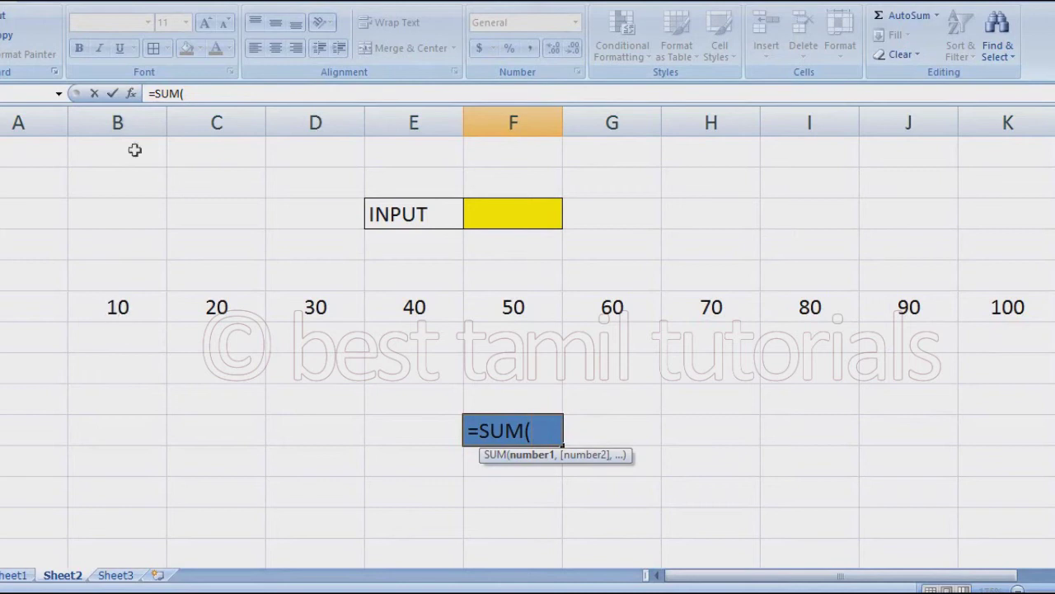
text(B6)
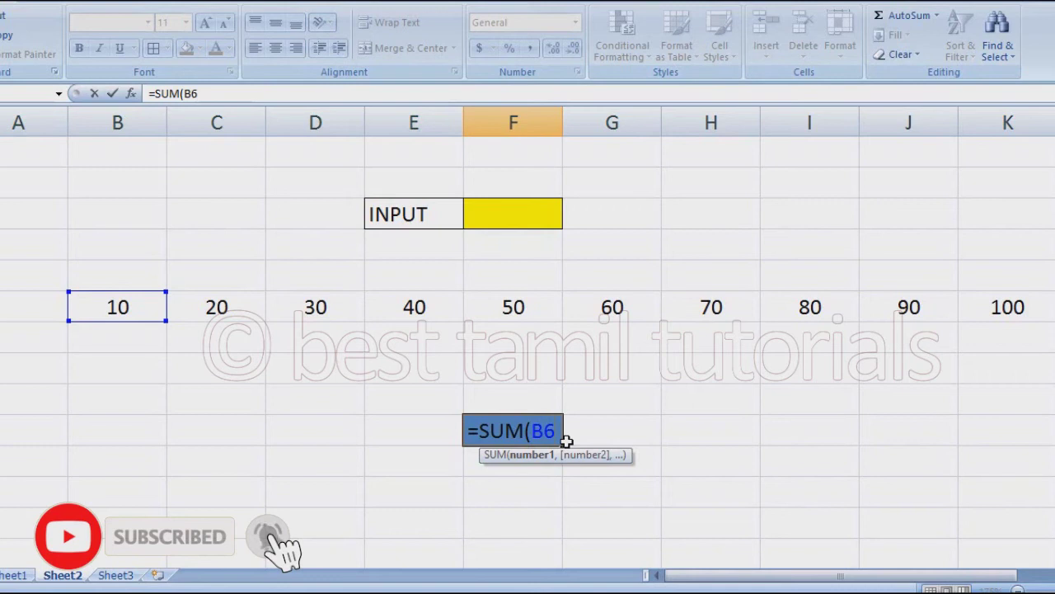
text(:)
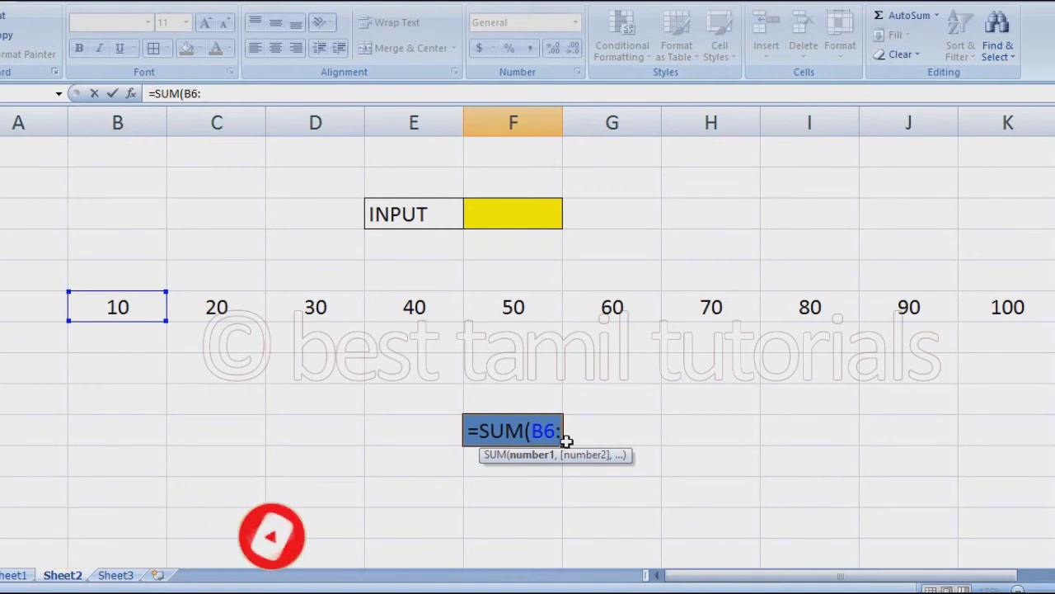
text(OFFSE)
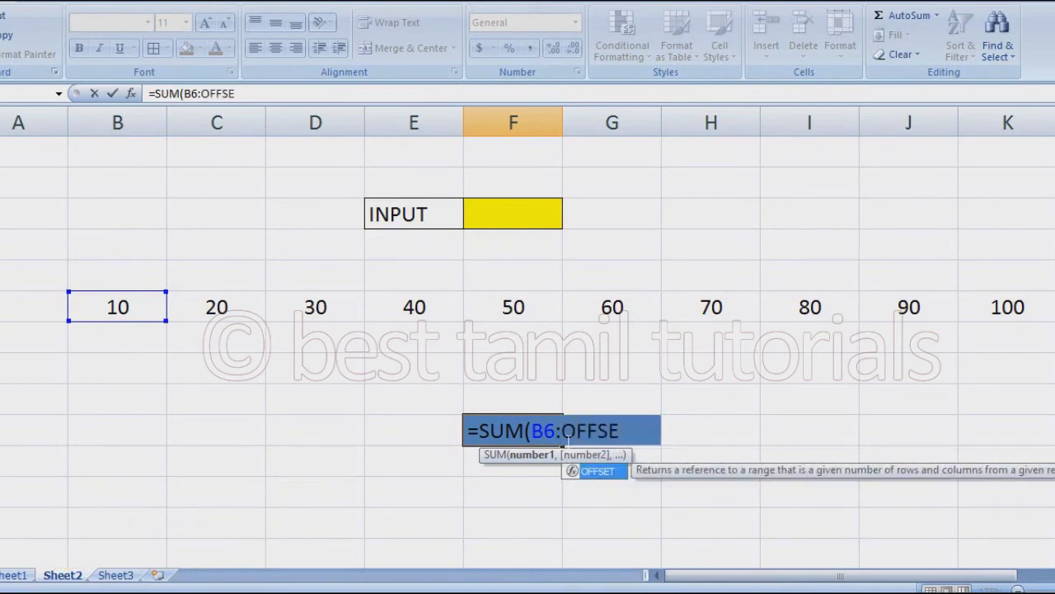
text(T)
- Finish the formula as =SUM(B6:OFFSET(B6,0,F3-1)) and commit it, showing 10
text(()
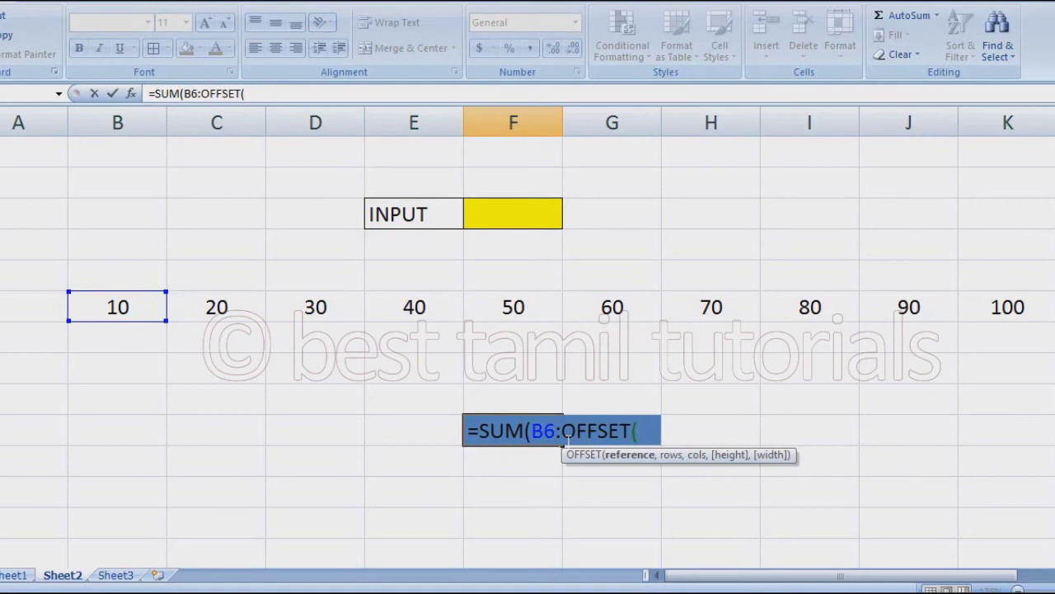
text(B6)
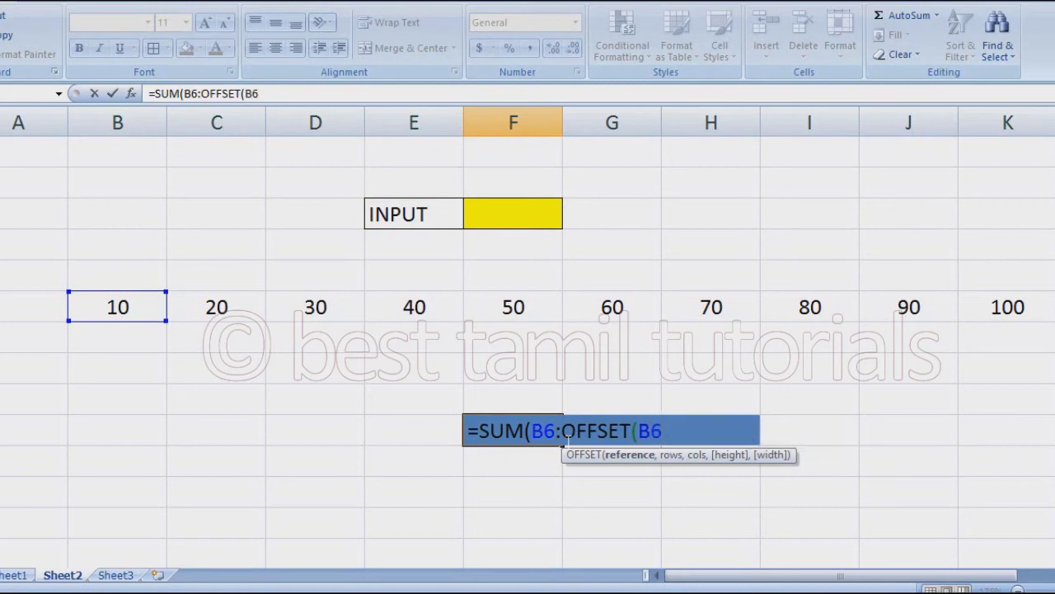
text(,)
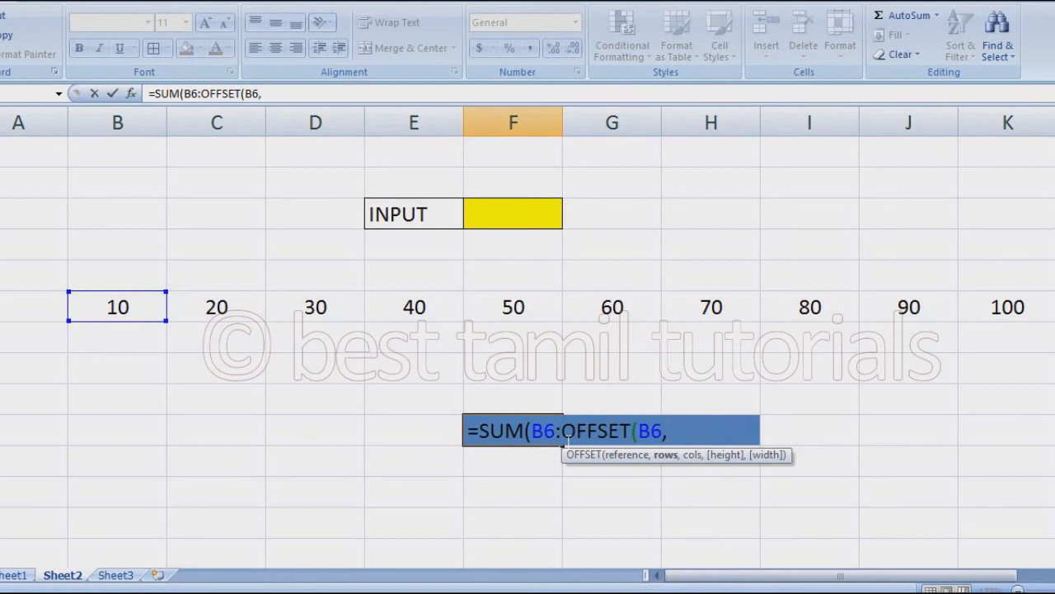
text(0)
text(,)
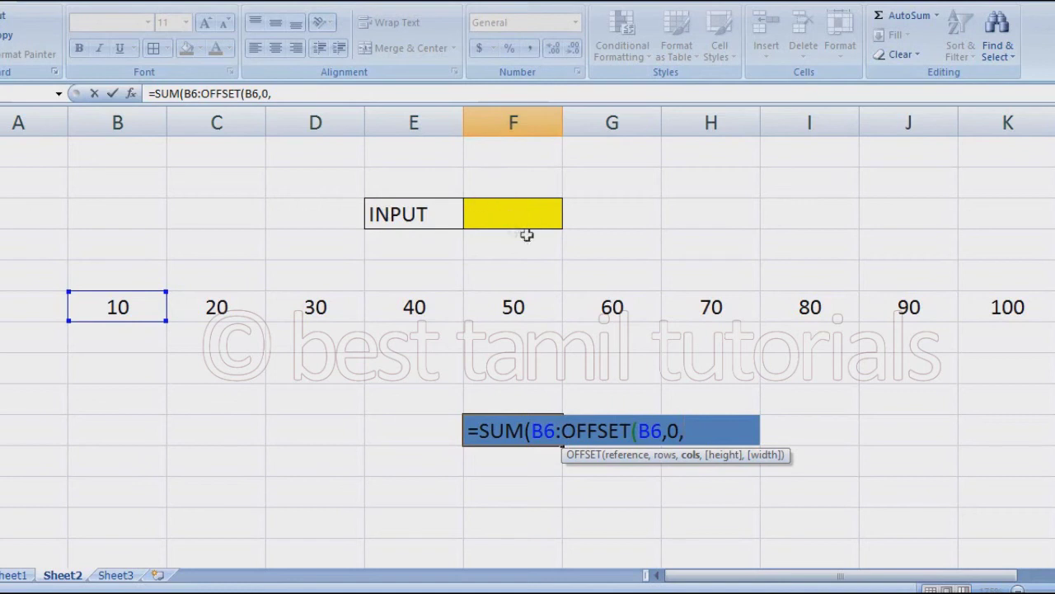
text(F3)
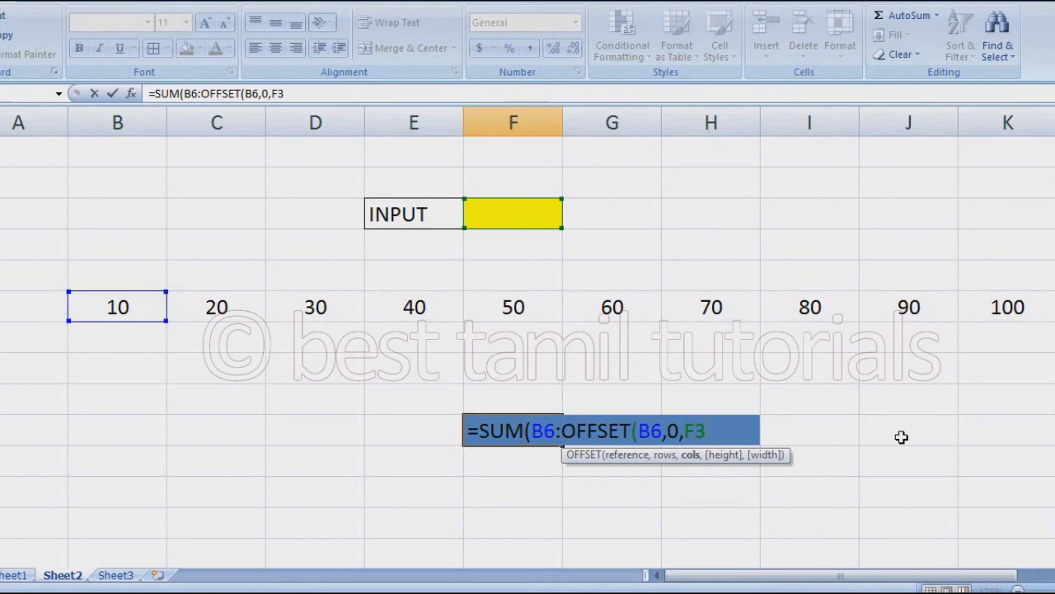
text(-1)
text())
text())
key(Return)
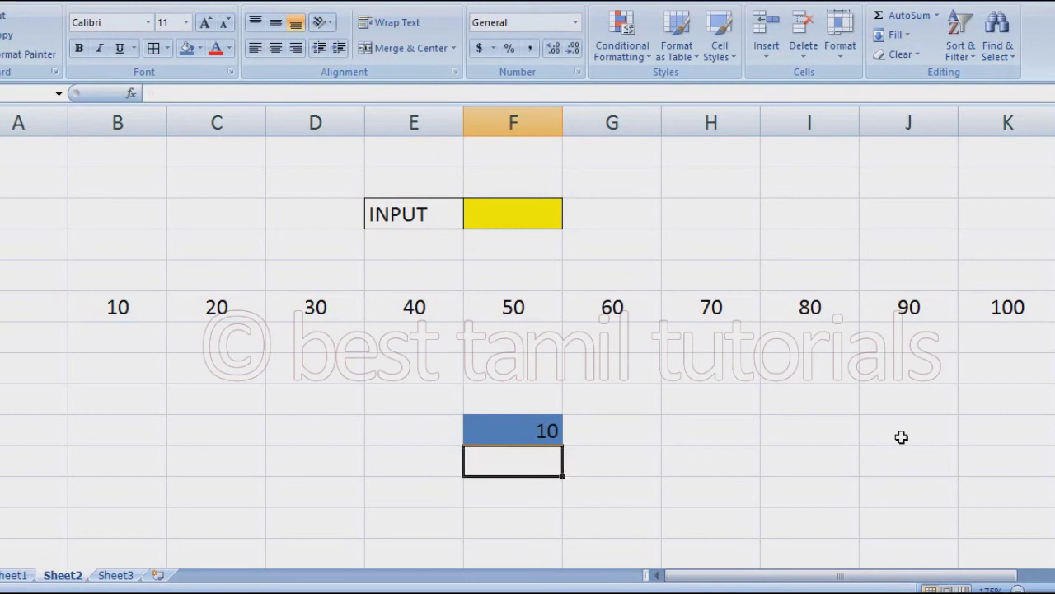
- Enter 1, then 2, then 3 in the yellow INPUT cell F3, checking the blue total
key(Up)
key(Up)
key(Up)
key(Up)
key(Up)
key(Up)
key(Up)
text(1)
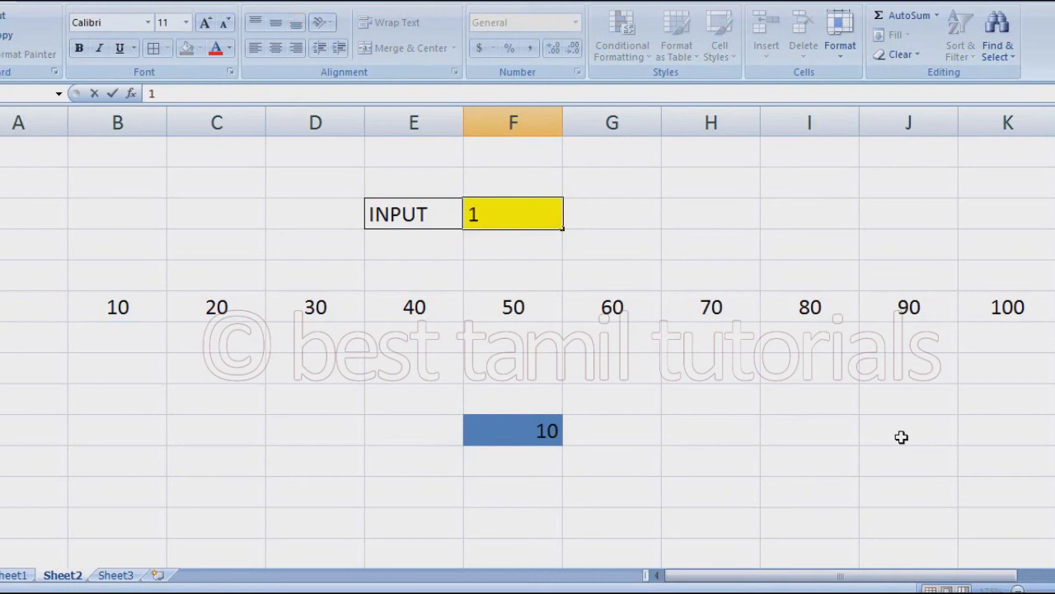
key(Return)
key(Up)
text(2)
key(Return)
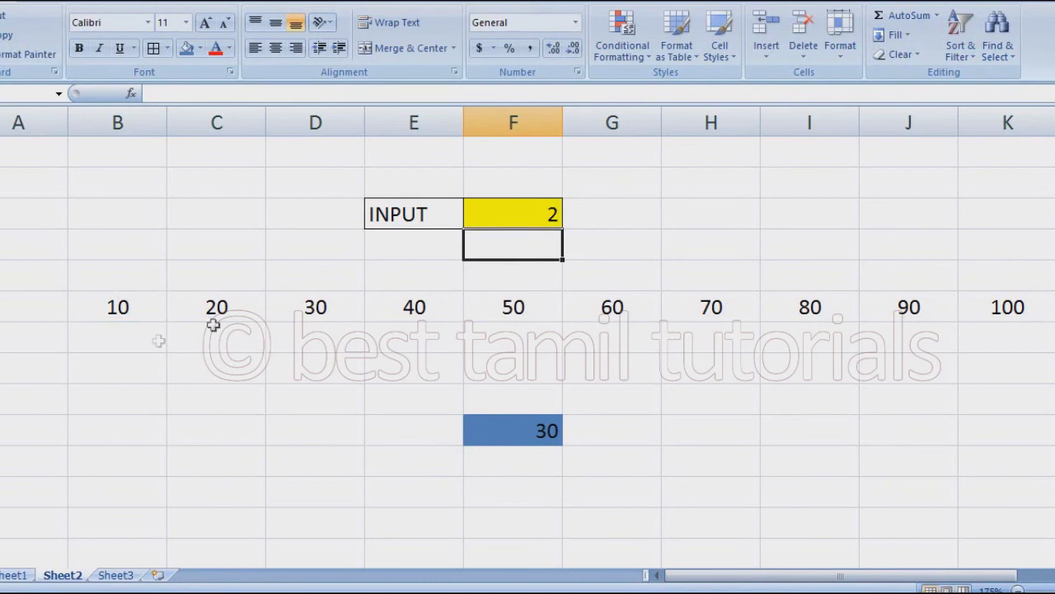
click(536, 211)
text(3)
key(Return)
- Raise the INPUT value to 4, 5 and then 6, bringing the blue total to 210
click(541, 216)
text(4)
key(Return)
click(546, 216)
text(5)
key(Return)
click(544, 219)
text(6)
key(Return)
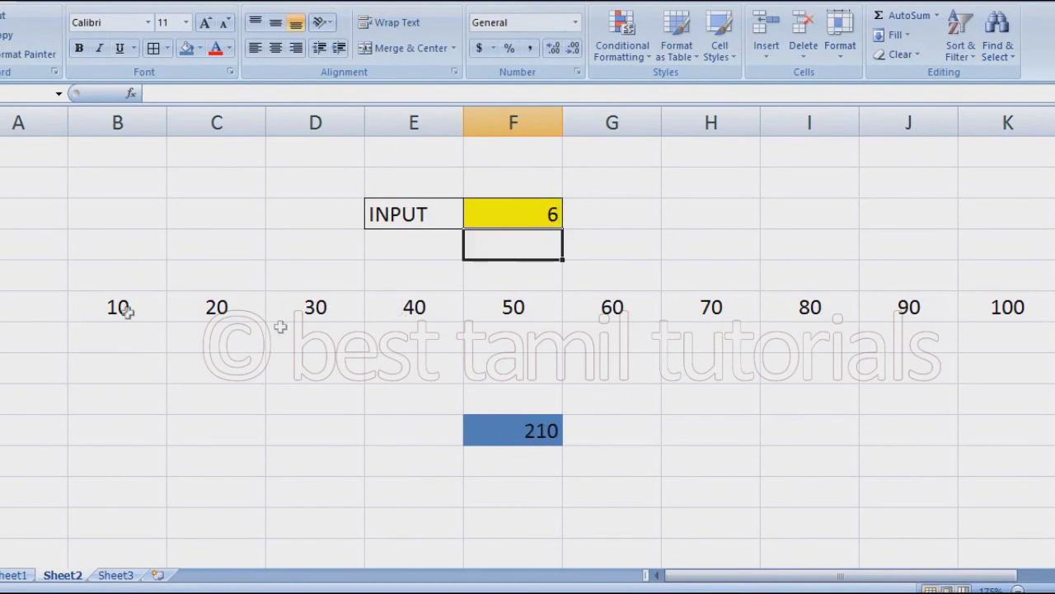